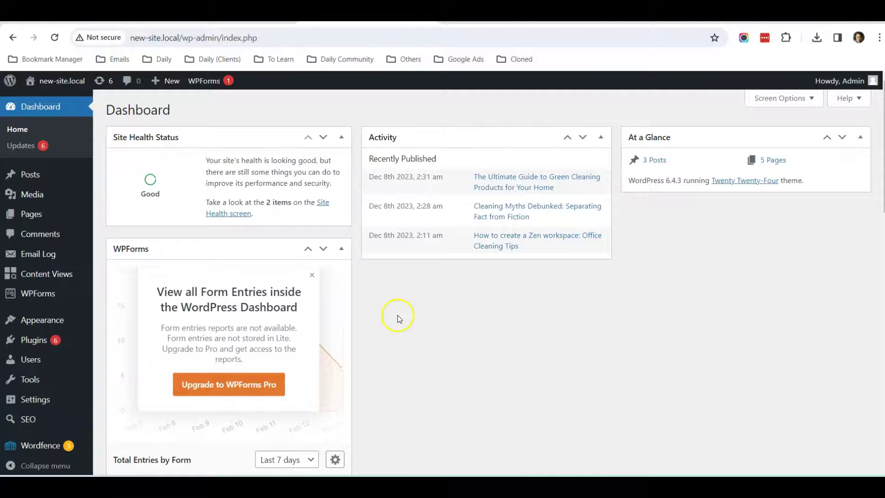
- Open the WPForms Entries page from the admin sidebar
scroll(397, 316, down, 2)
scroll(397, 316, up, 2)
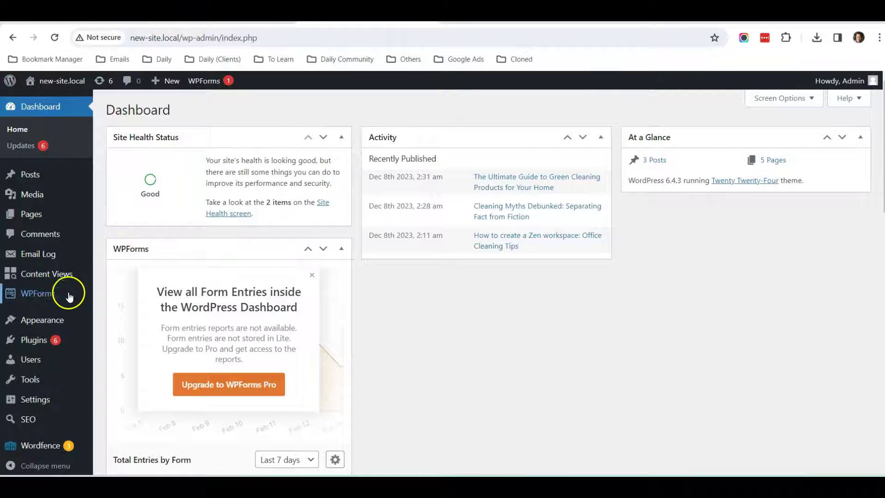
mouse_move(51, 296)
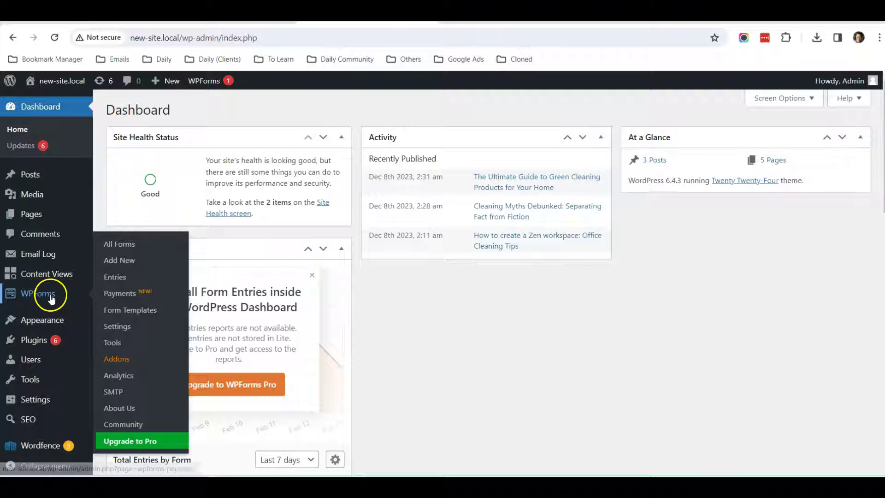
click(116, 279)
- Review the Entries page and its notice that WPForms Lite does not store entries
scroll(267, 254, down, 3)
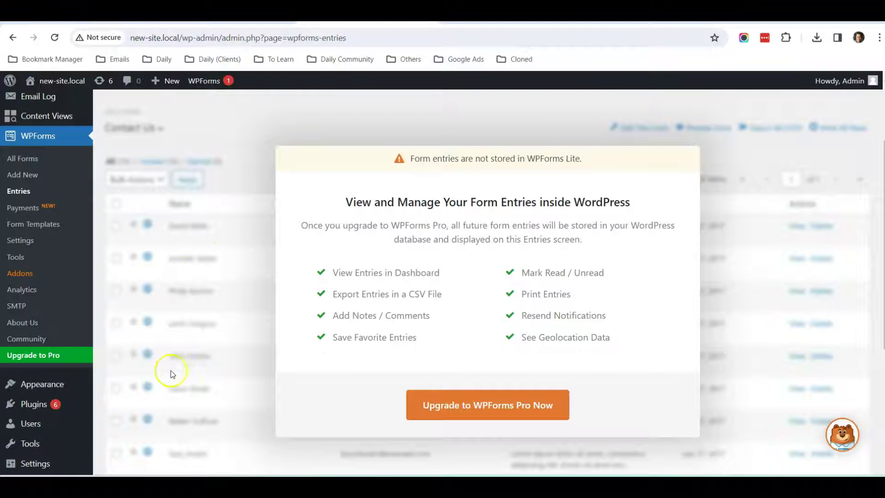
scroll(206, 350, up, 3)
scroll(206, 352, down, 4)
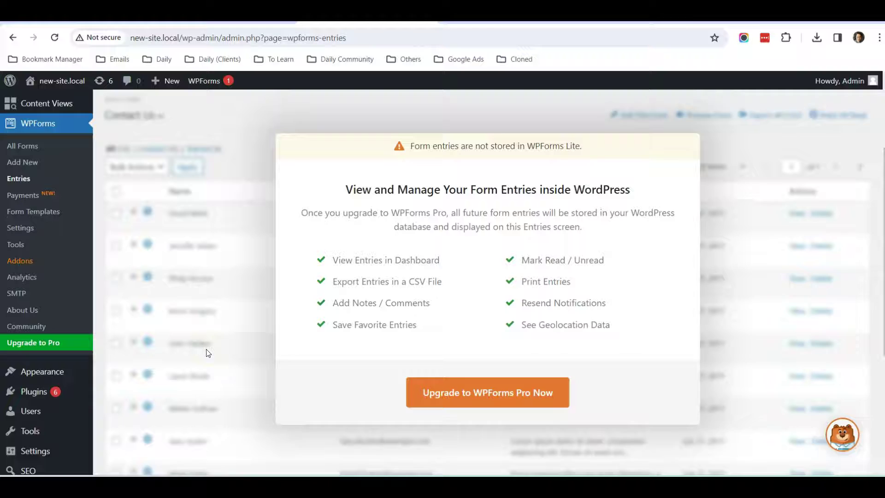
scroll(205, 287, up, 2)
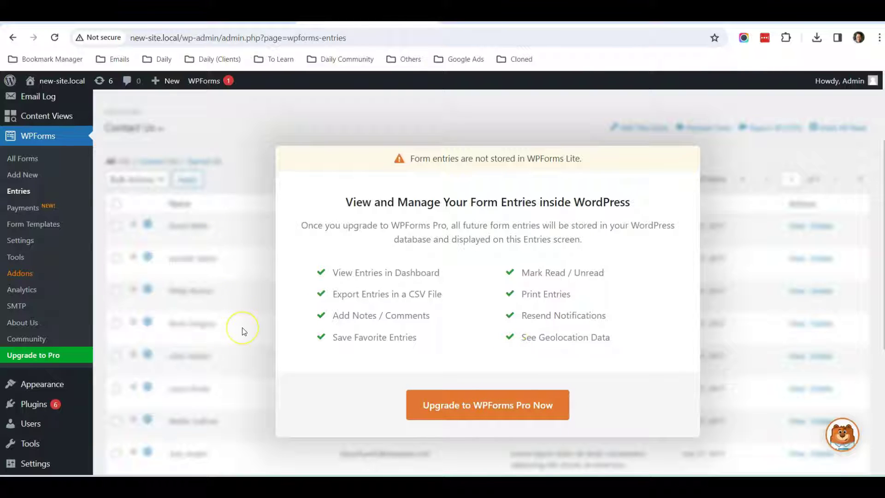
scroll(243, 331, up, 2)
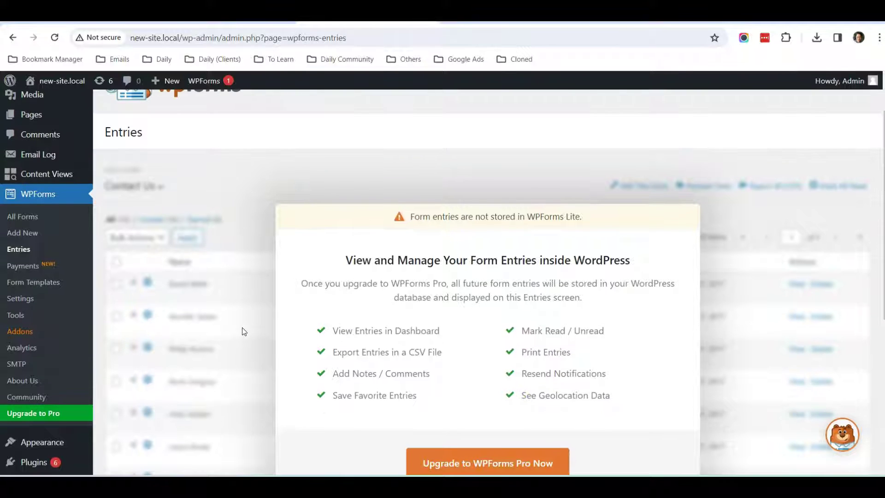
scroll(244, 331, up, 2)
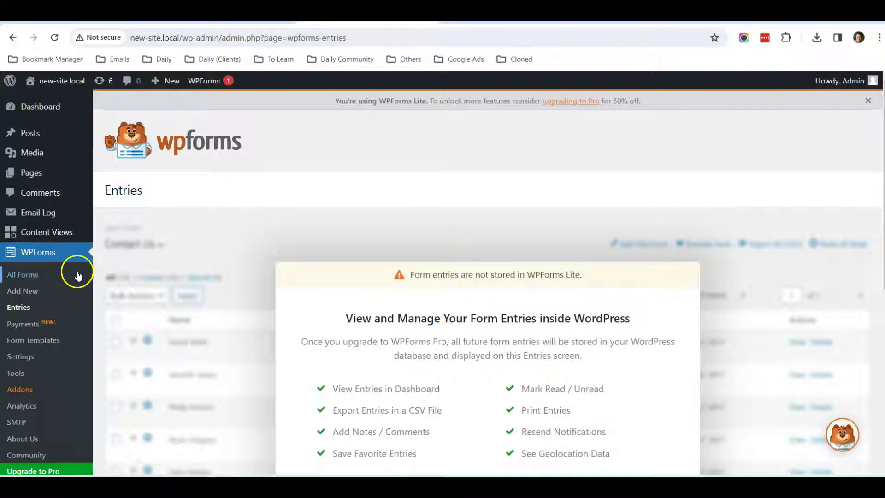
scroll(57, 280, down, 4)
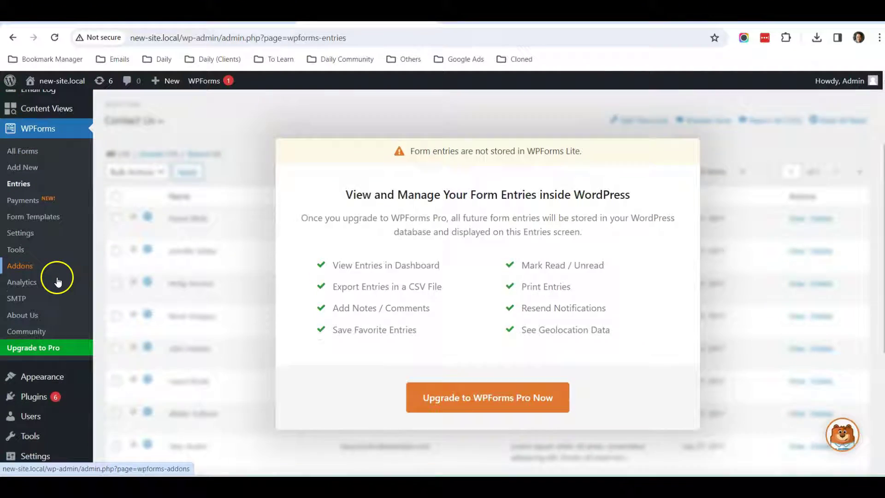
scroll(59, 279, down, 3)
mouse_move(71, 335)
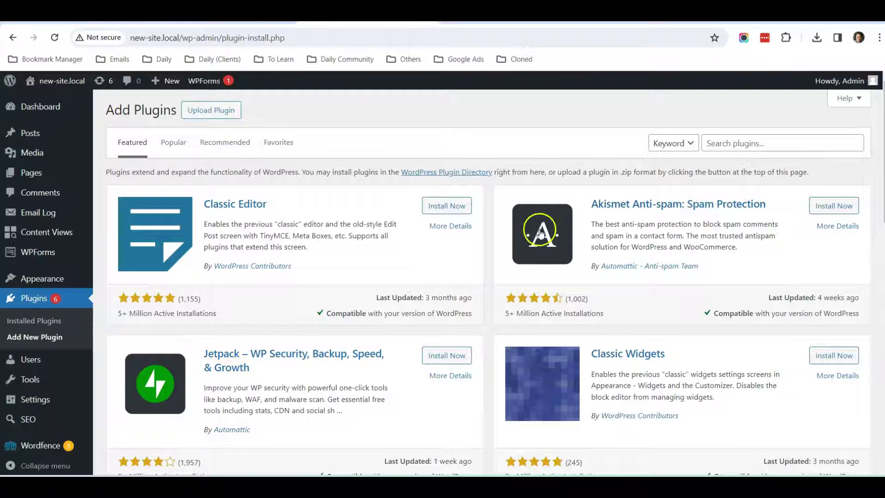
- Search plugins for 'email log' and find the Email Log plugin already marked Active
click(756, 140)
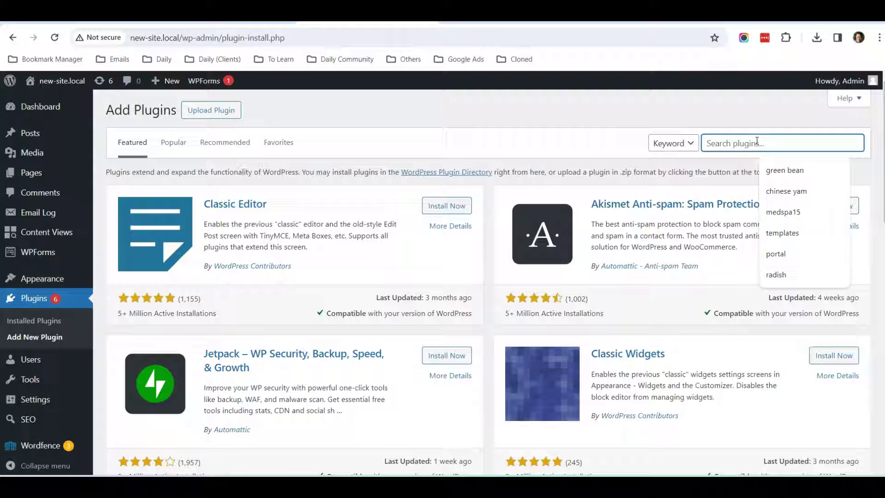
text(email log)
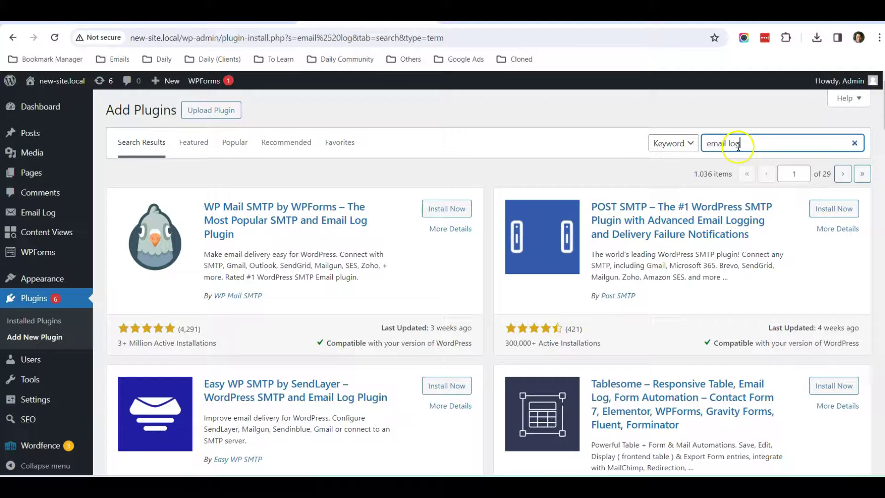
scroll(500, 263, down, 5)
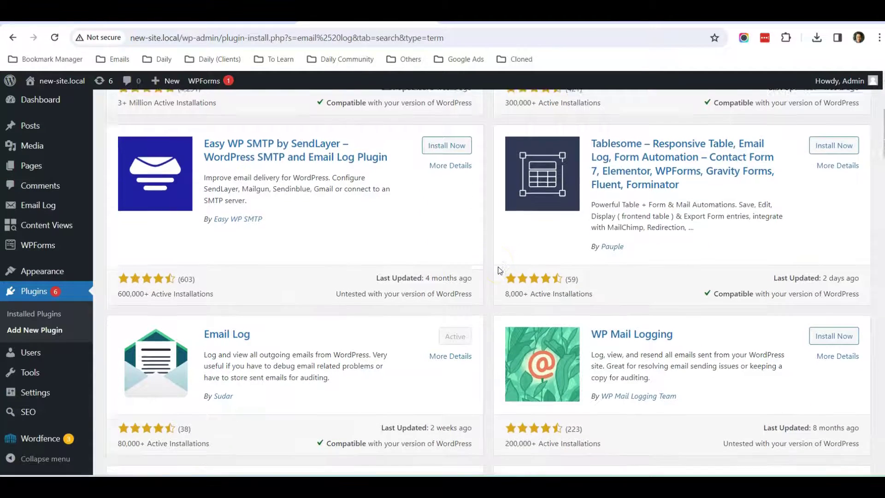
scroll(500, 270, down, 3)
scroll(498, 271, up, 1)
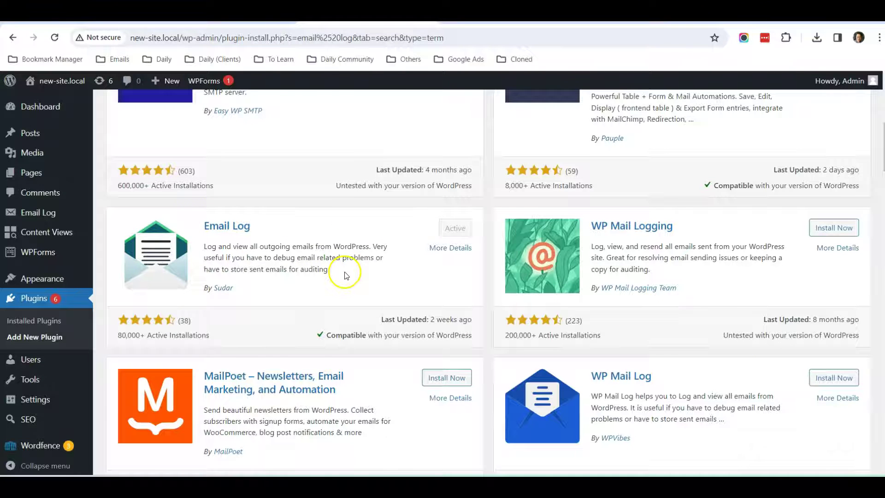
scroll(298, 262, up, 1)
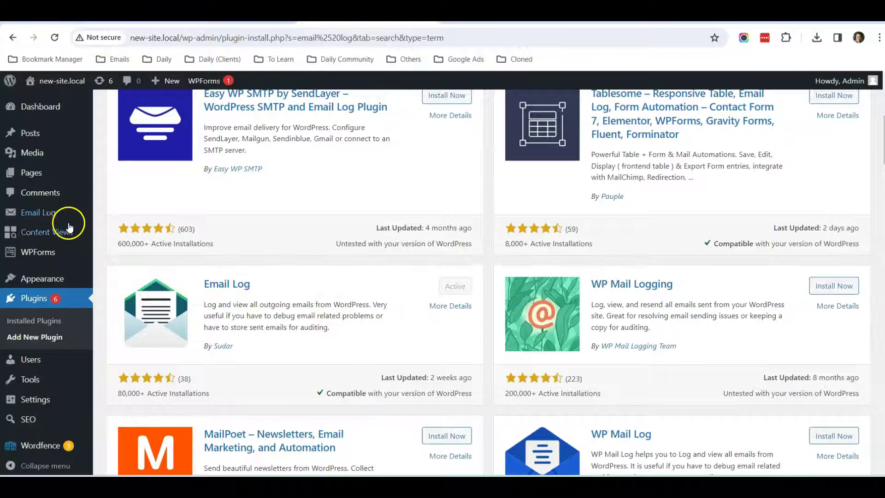
- Open Email Logs and preview the Wordfence alert email as raw and rendered HTML
mouse_move(55, 217)
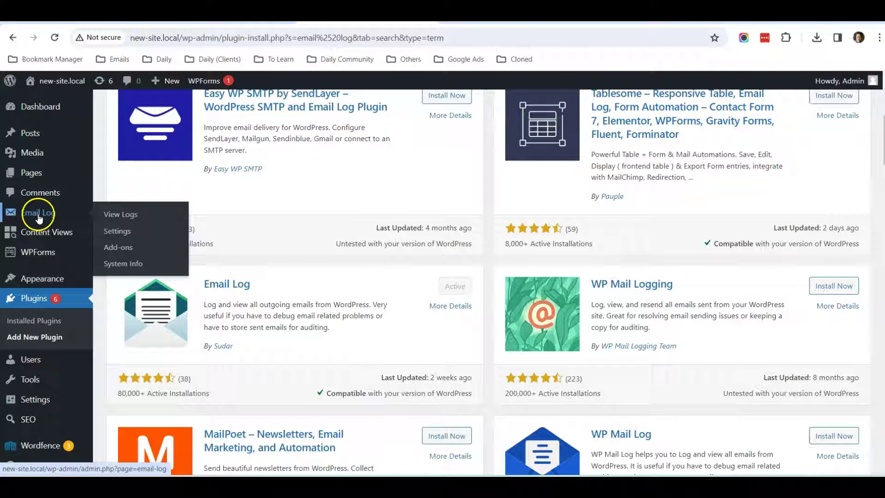
click(130, 215)
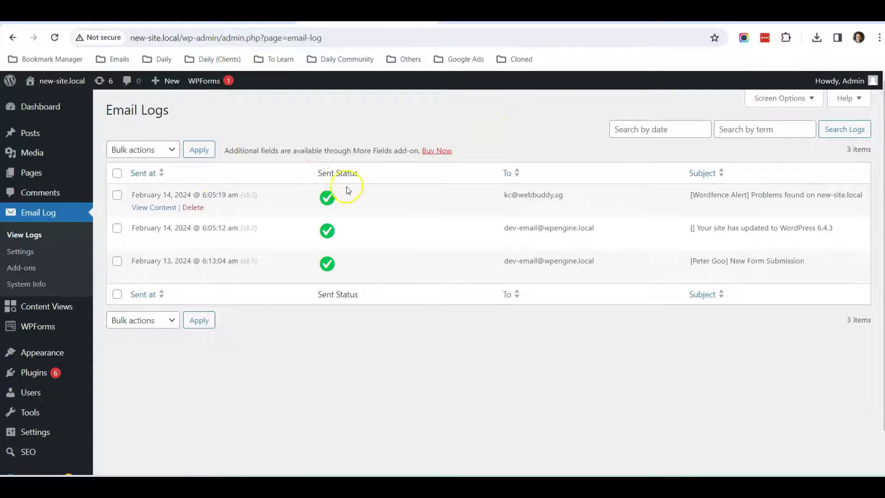
click(148, 211)
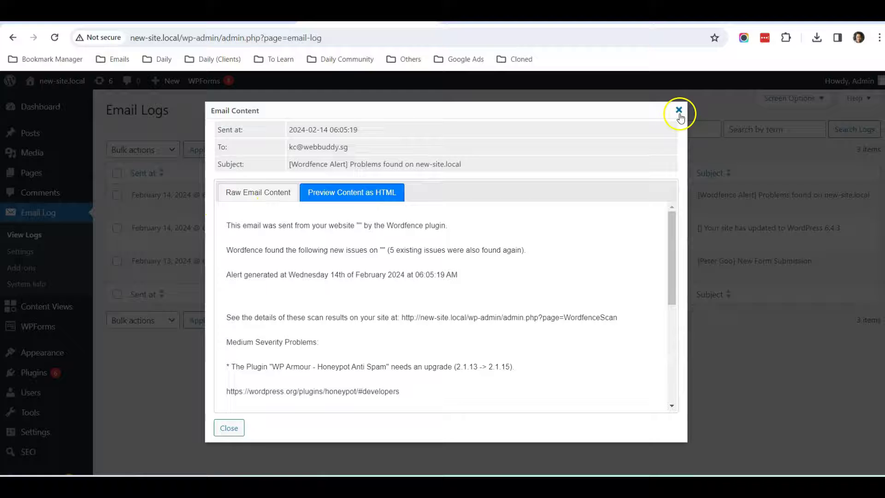
click(261, 194)
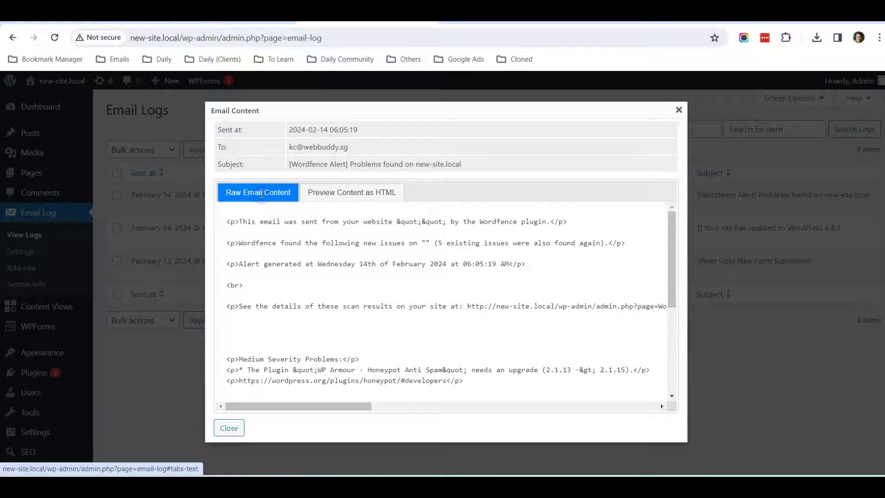
click(355, 192)
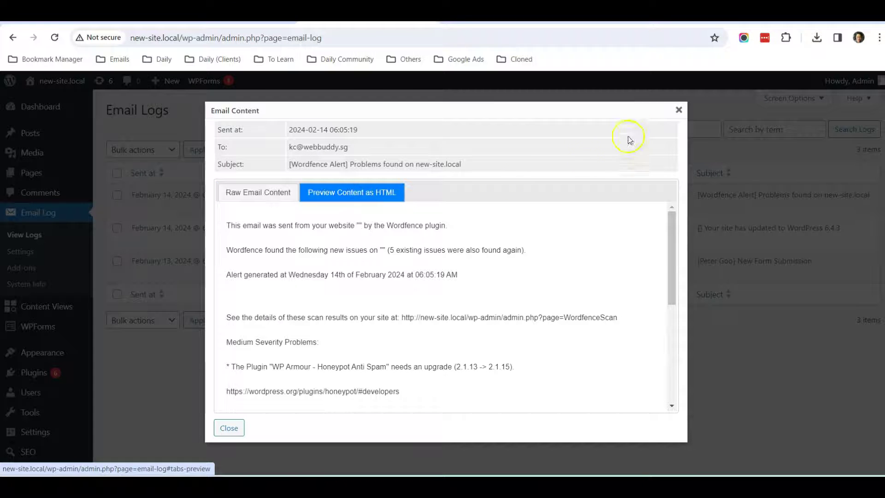
click(678, 110)
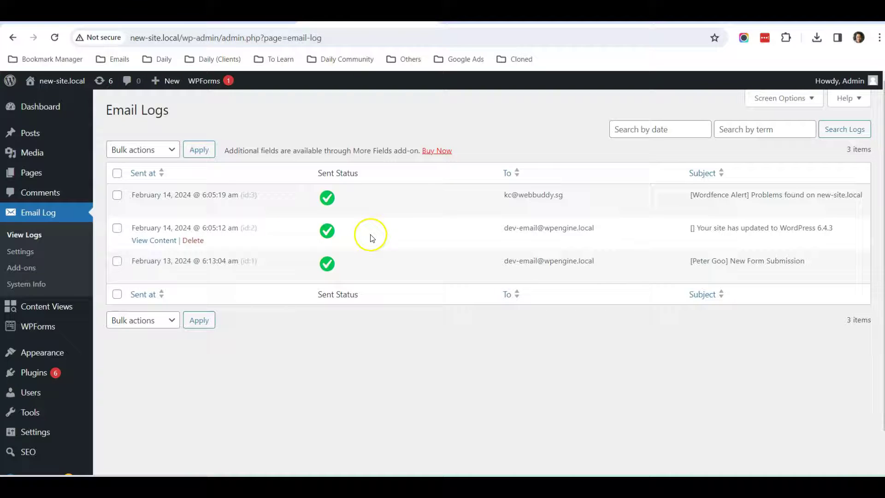
- Go to the site's public front end and open the Contact Us page
click(507, 11)
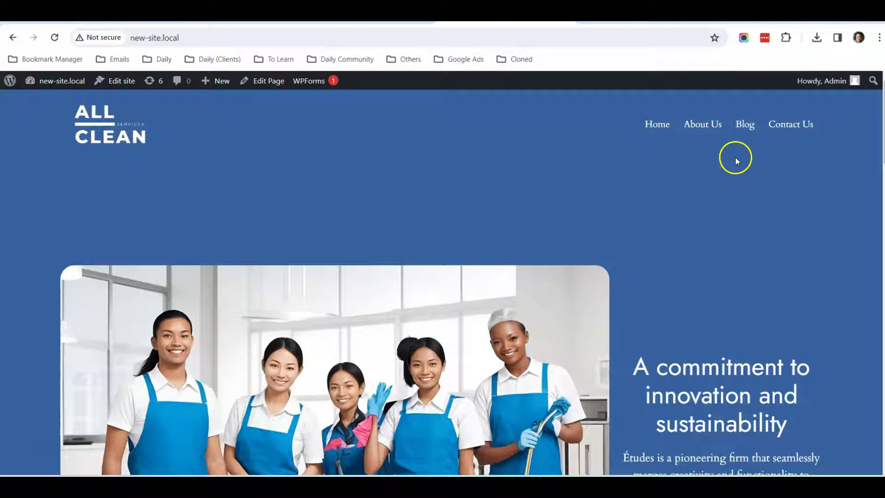
click(787, 128)
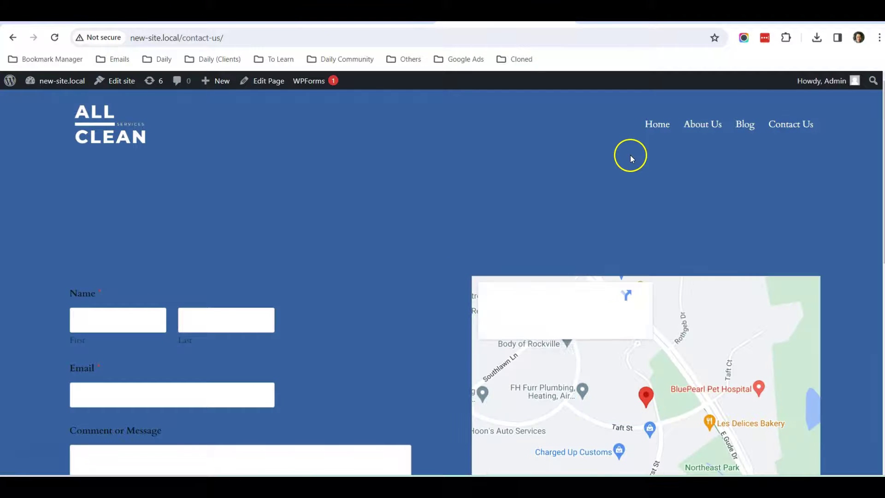
scroll(276, 235, down, 3)
- Fill in a test first and last name, a test email address, and the message
click(104, 201)
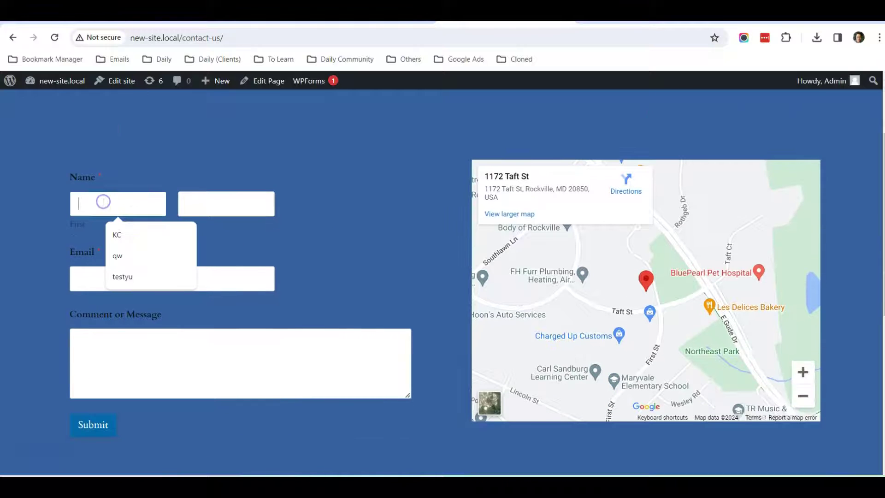
text(Max)
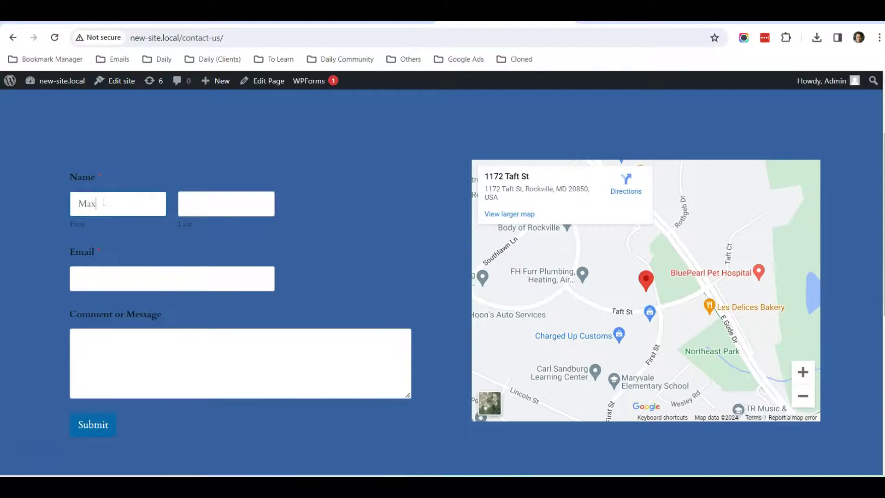
click(223, 194)
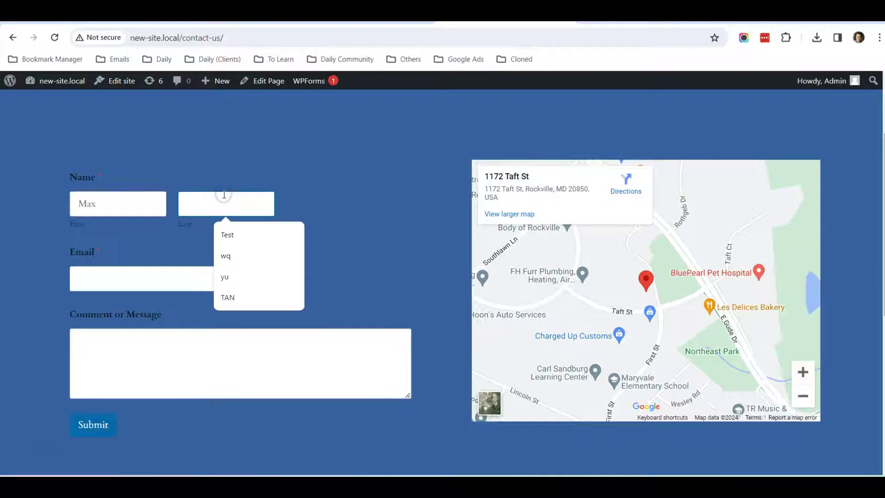
text(Test)
click(170, 273)
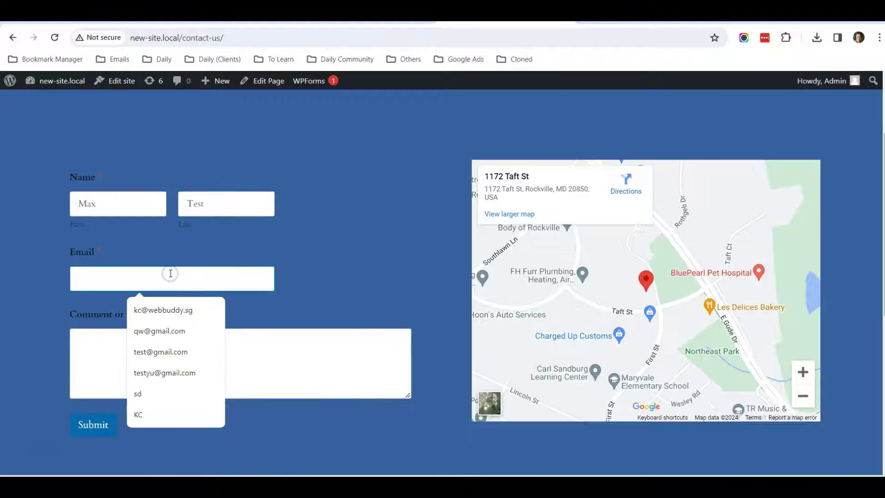
text(test@g)
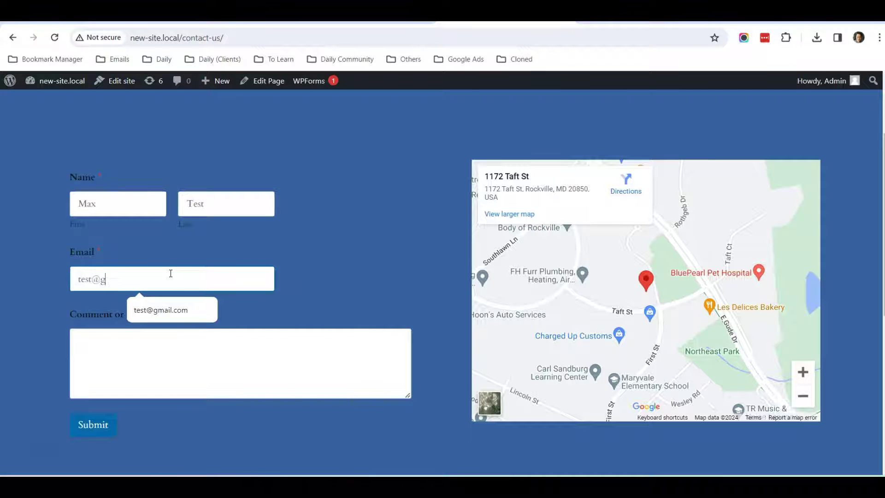
text(mail.com)
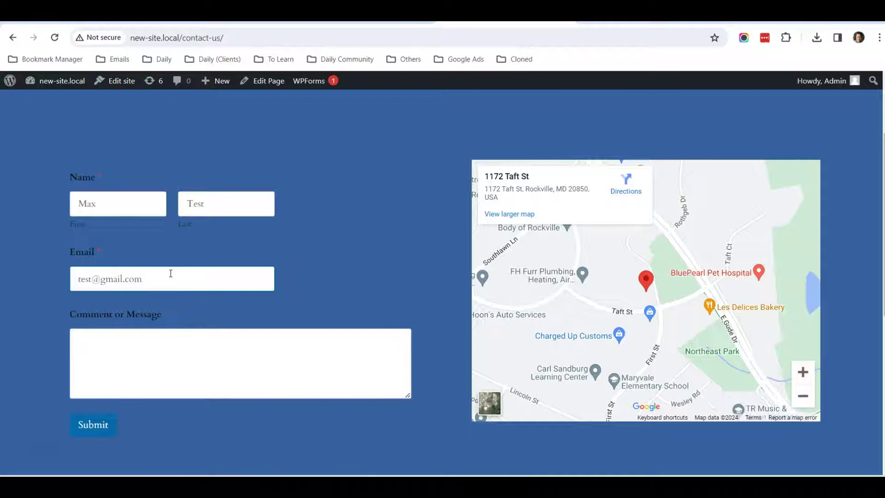
click(212, 370)
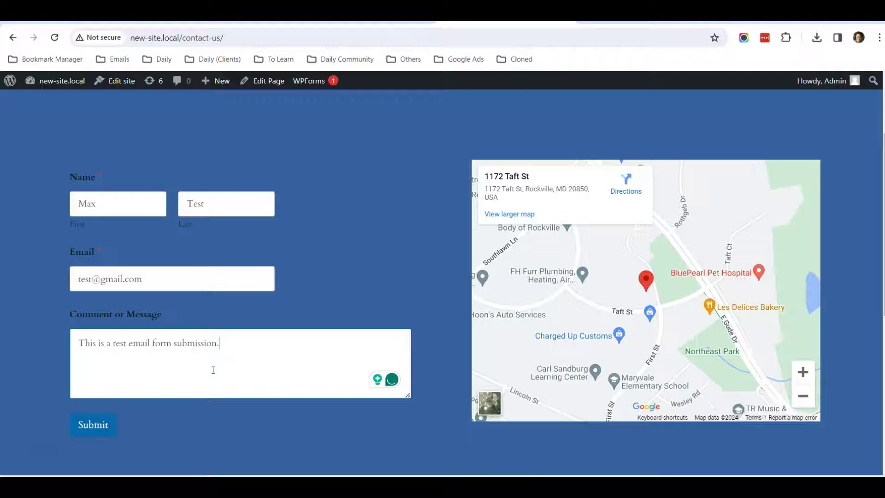
- Submit the contact form and return to Email Logs to see the new entry
scroll(213, 370, down, 3)
click(94, 309)
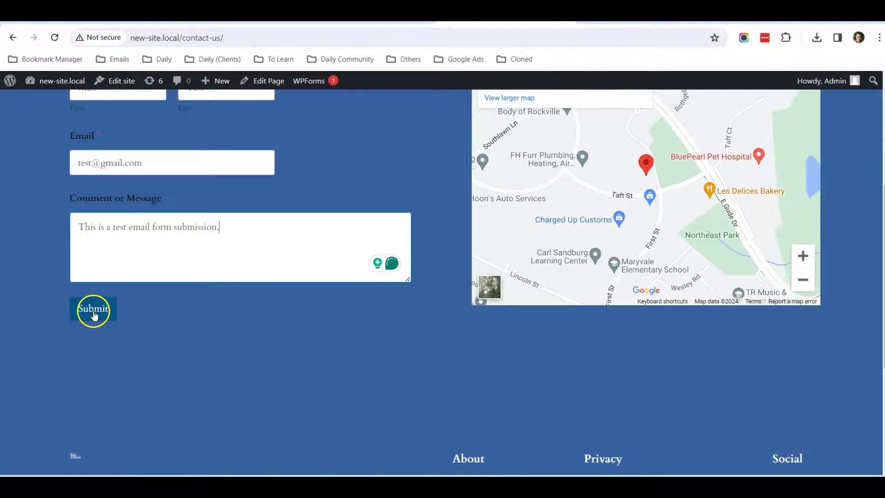
click(89, 305)
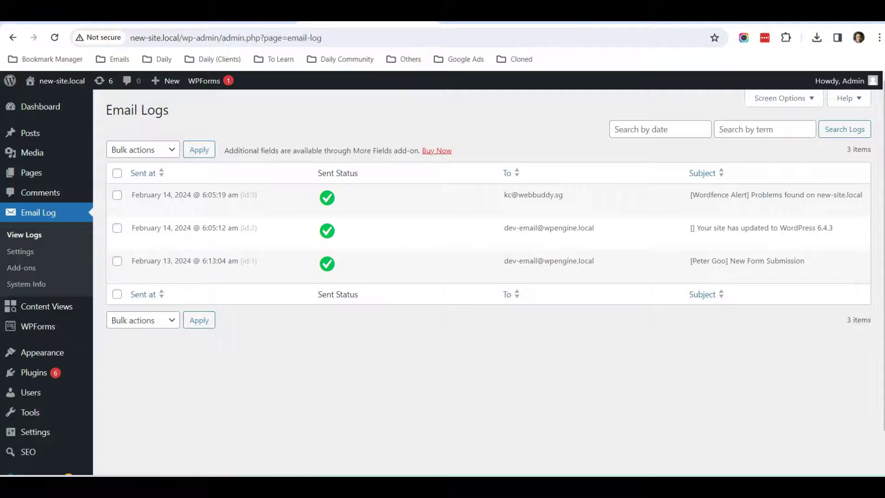
click(57, 228)
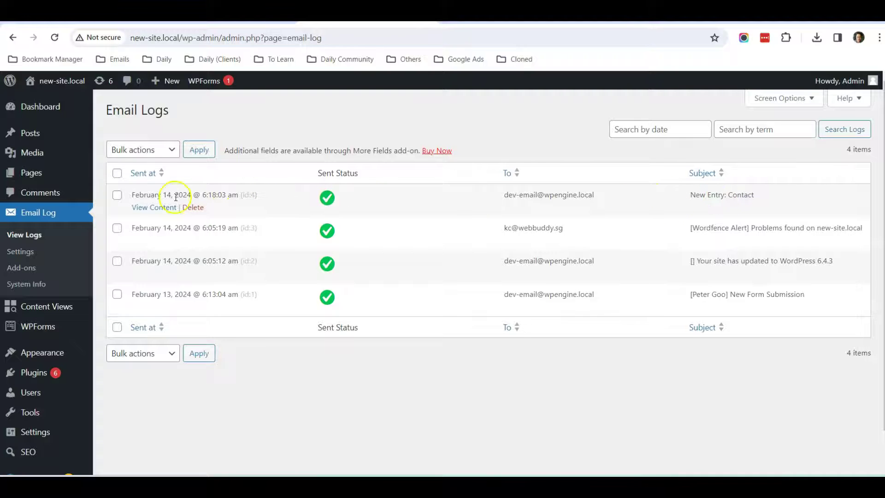
click(148, 210)
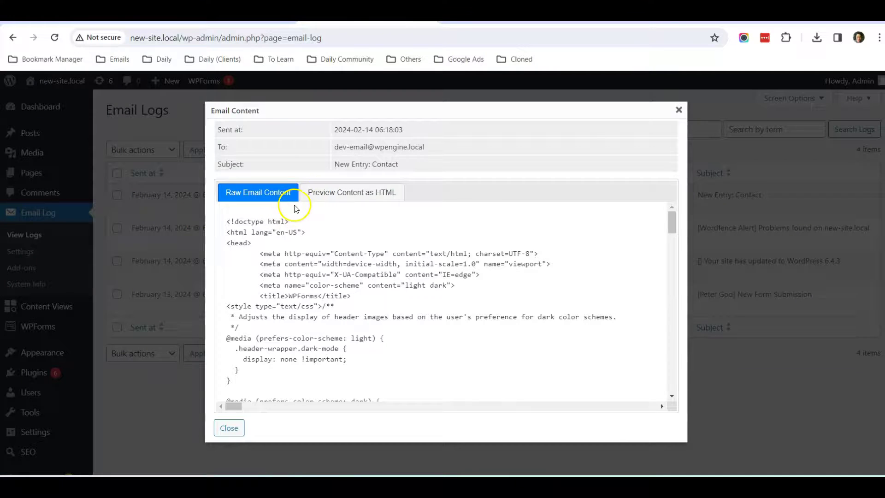
scroll(322, 240, down, 4)
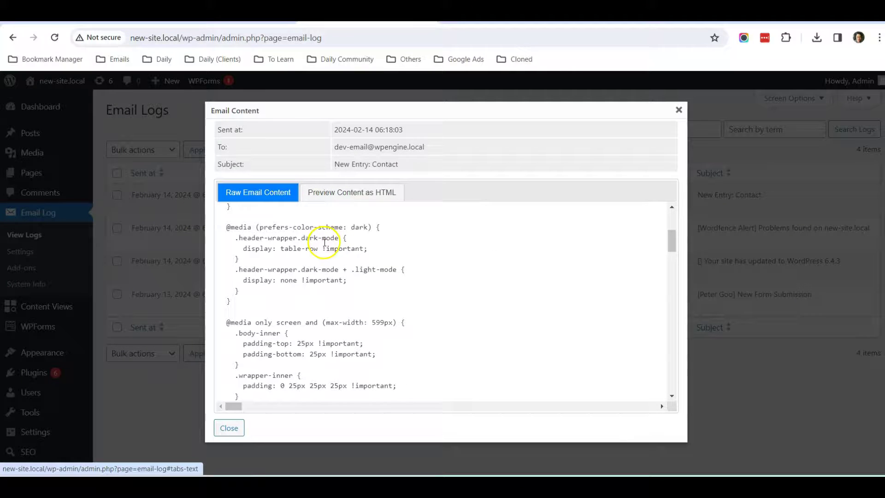
click(352, 192)
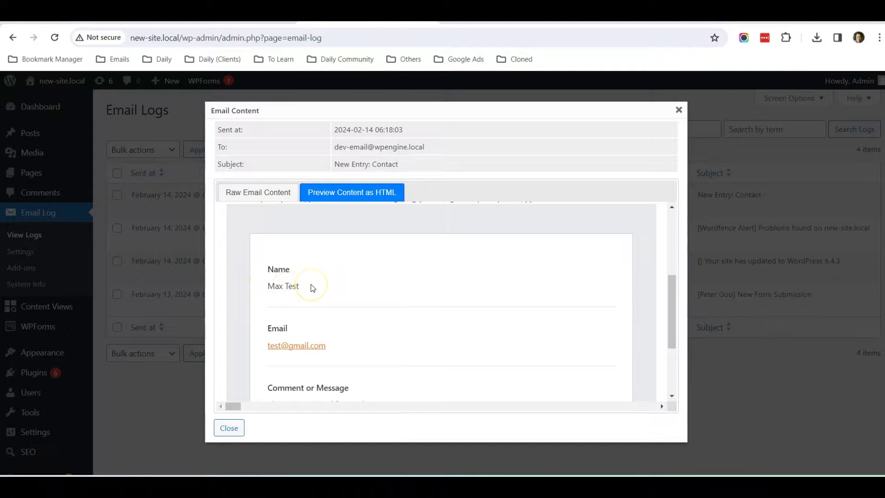
scroll(311, 288, down, 1)
scroll(312, 289, down, 1)
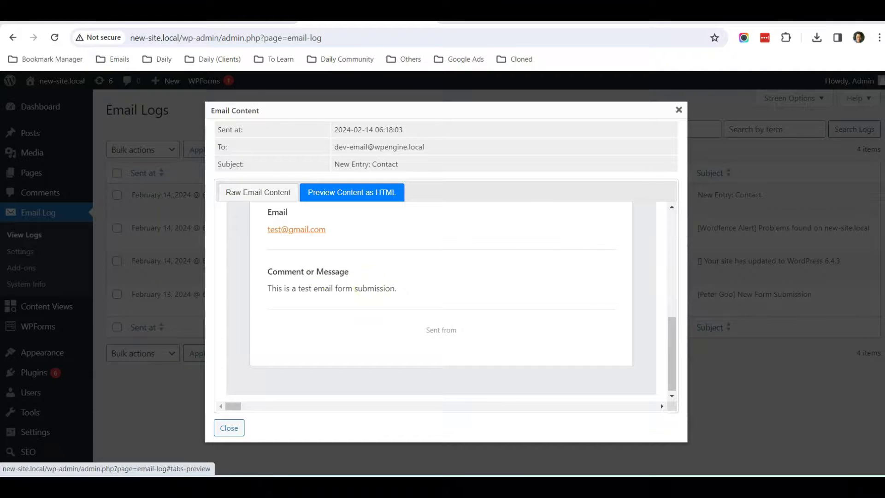
key(Escape)
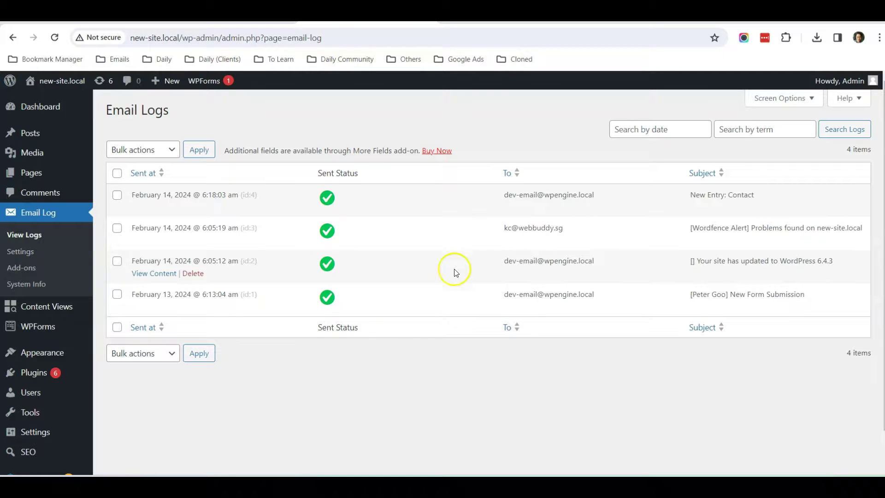
drag(755, 229, 691, 230)
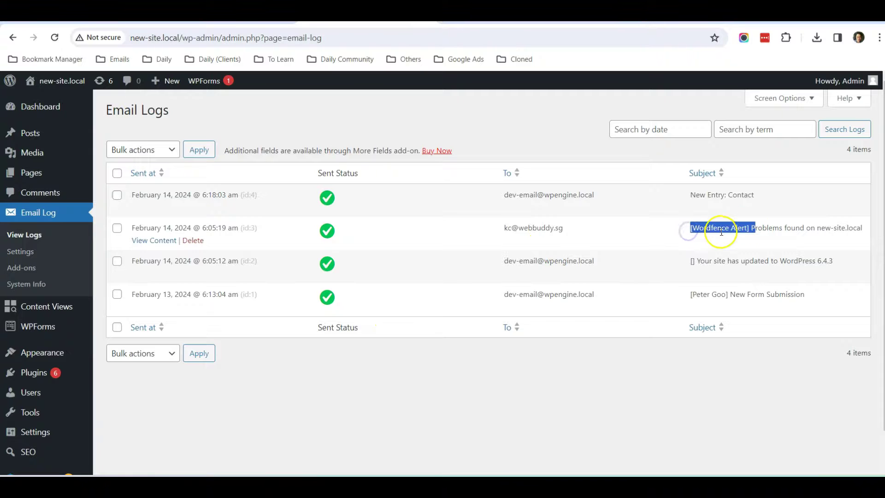